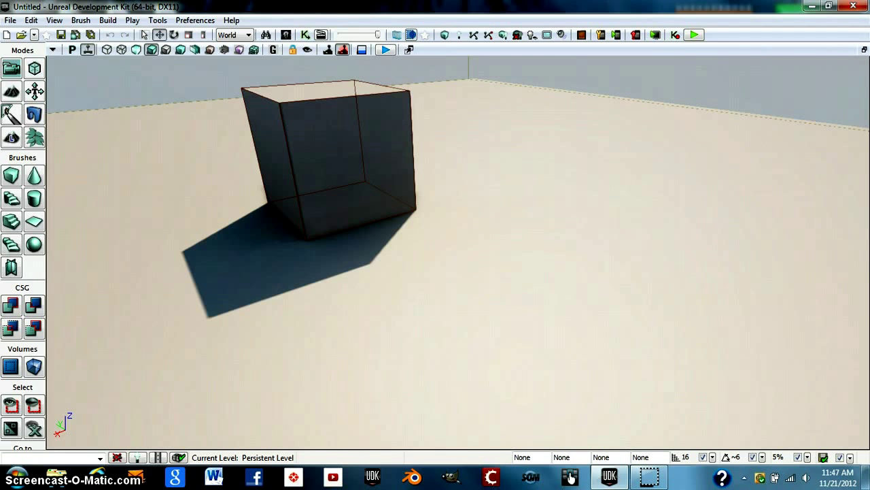
Play the level from the open floor in front of the cube and walk back and sideways until two cube faces show
right_click(431, 408)
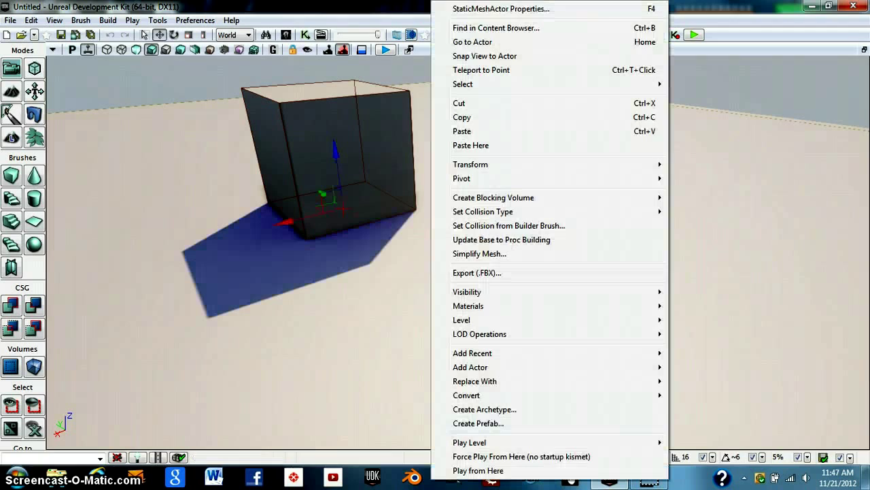
click(478, 471)
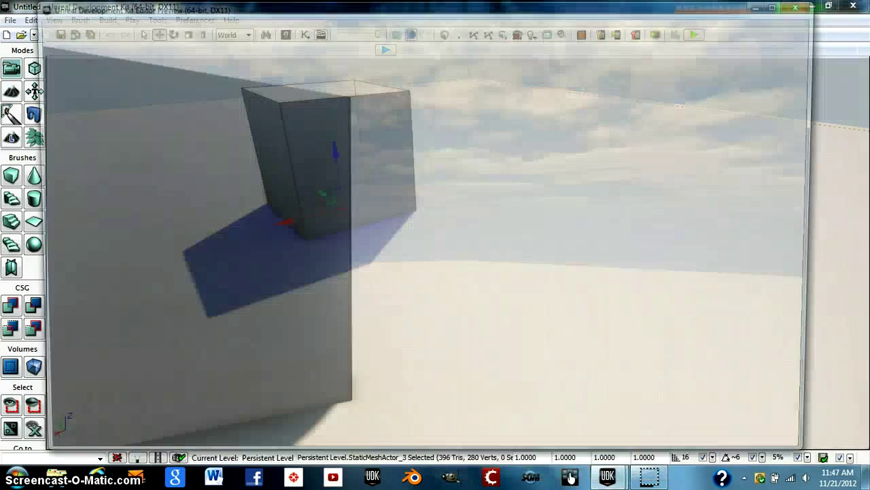
key(s)
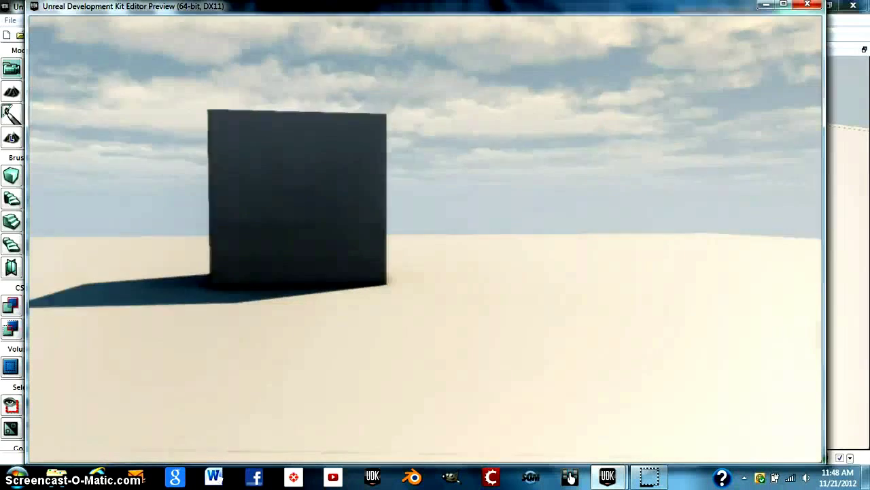
key(d)
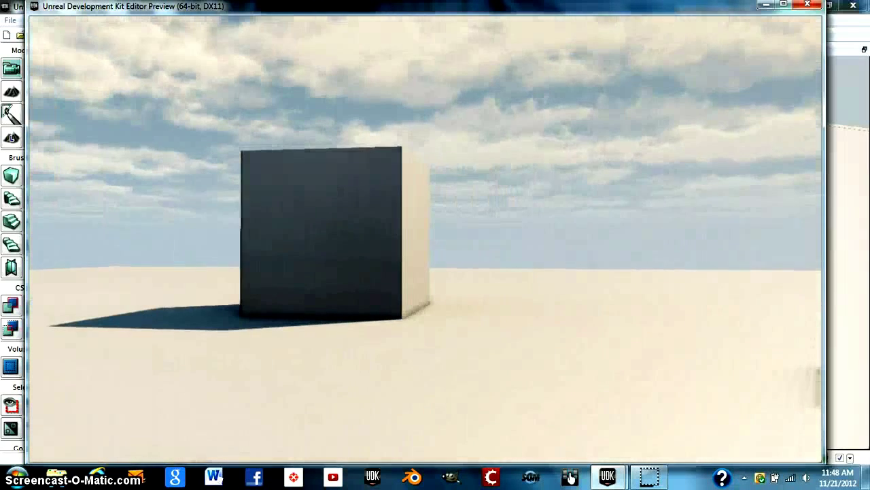
key(d)
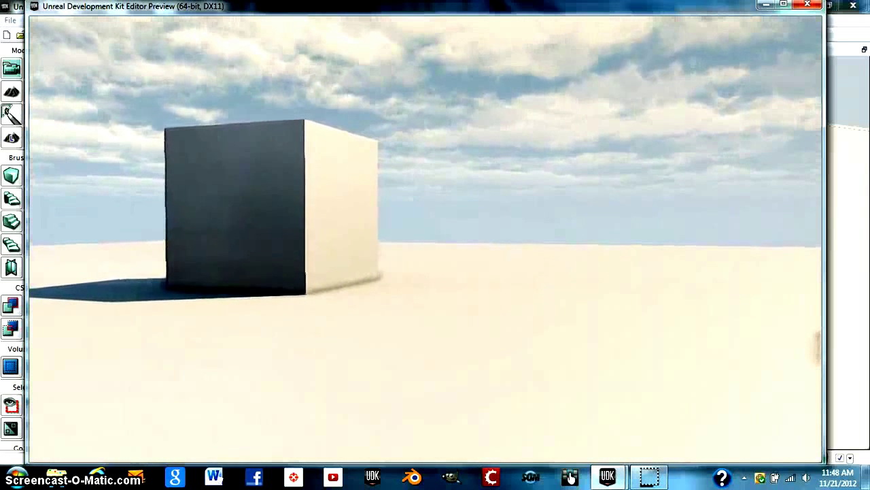
Display the frame, game and draw times in the running level with the console command STAT UNIT
key(Tab)
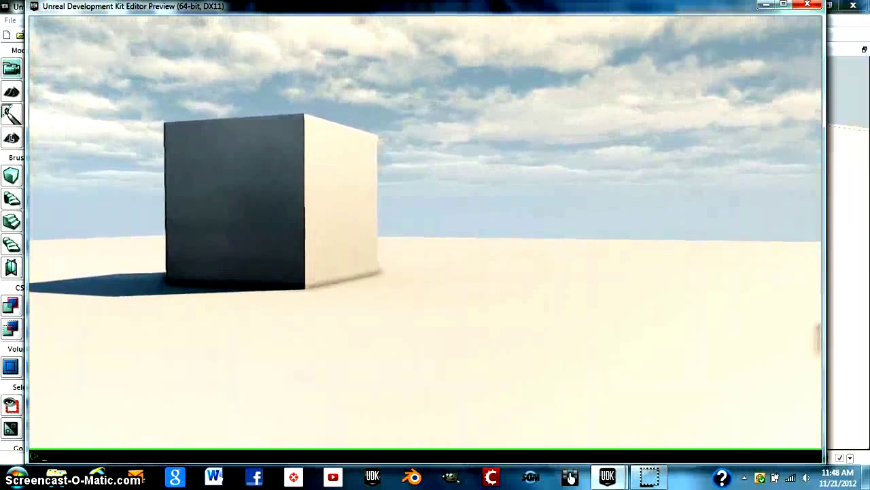
text(STAT FPS)
key(BackSpace)
key(BackSpace)
key(BackSpace)
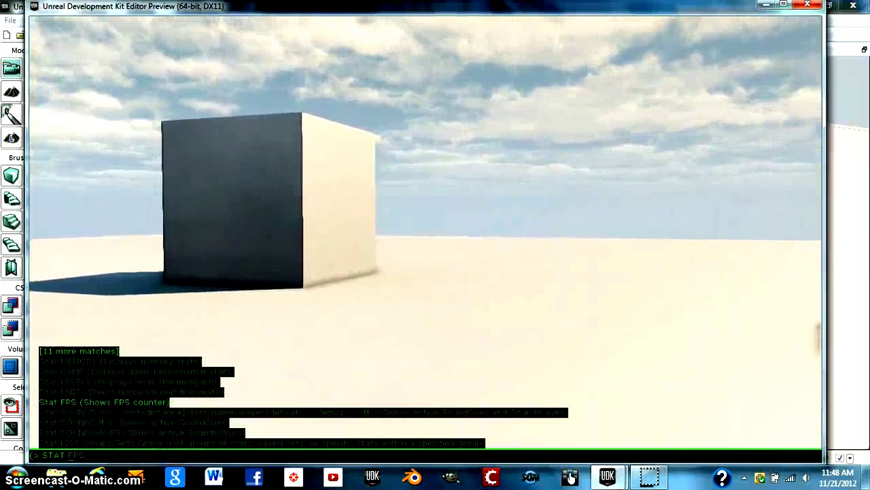
text(UNIT)
key(Return)
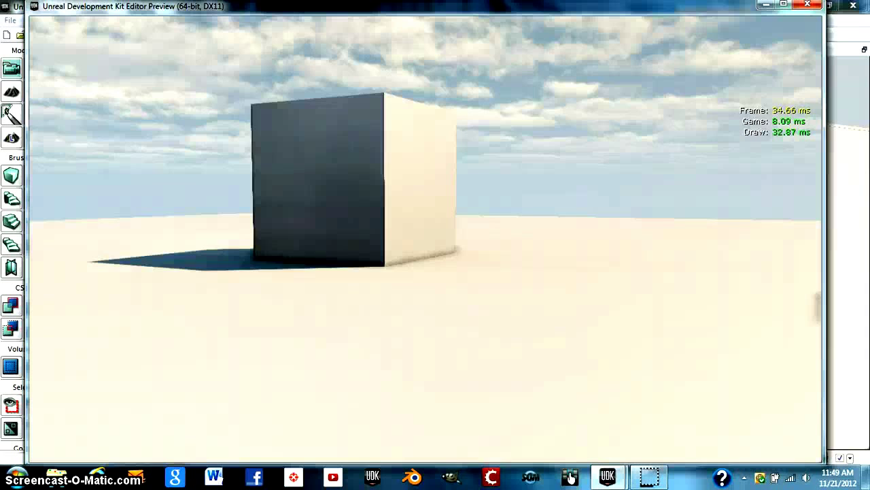
Hide the frame, game and draw times by running the console command STAT UNIT again
key(Tab)
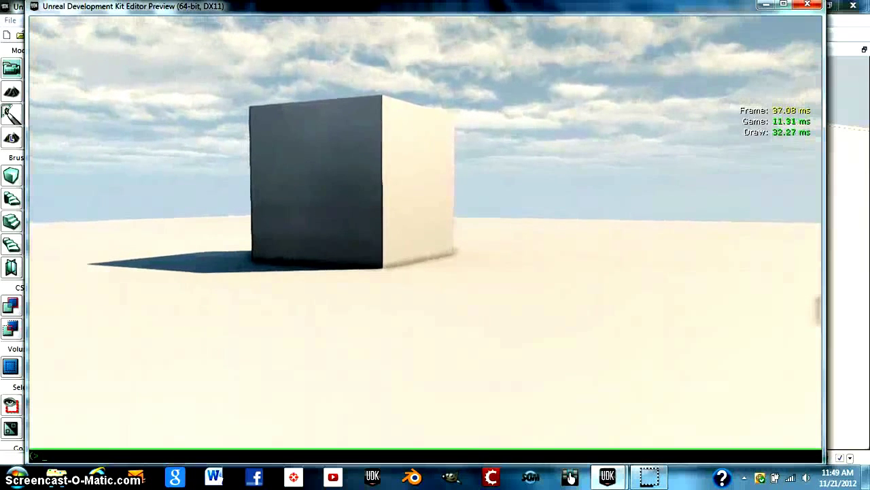
text(s)
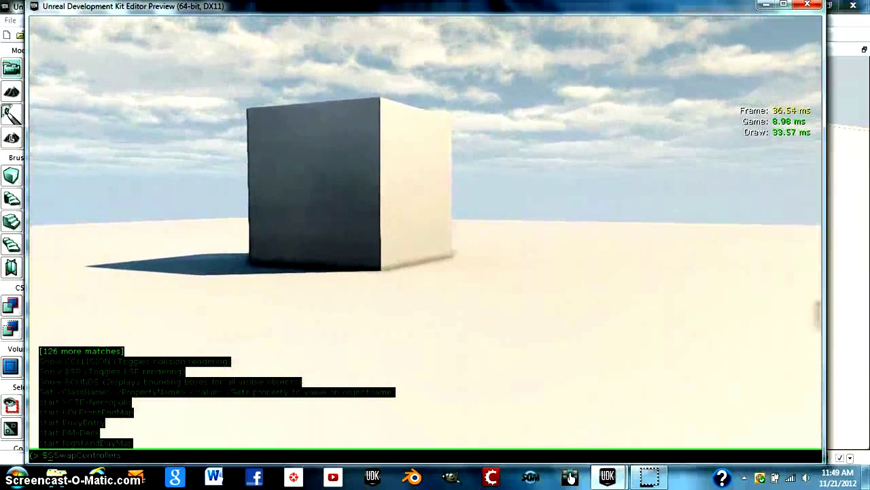
text(TAT FPS)
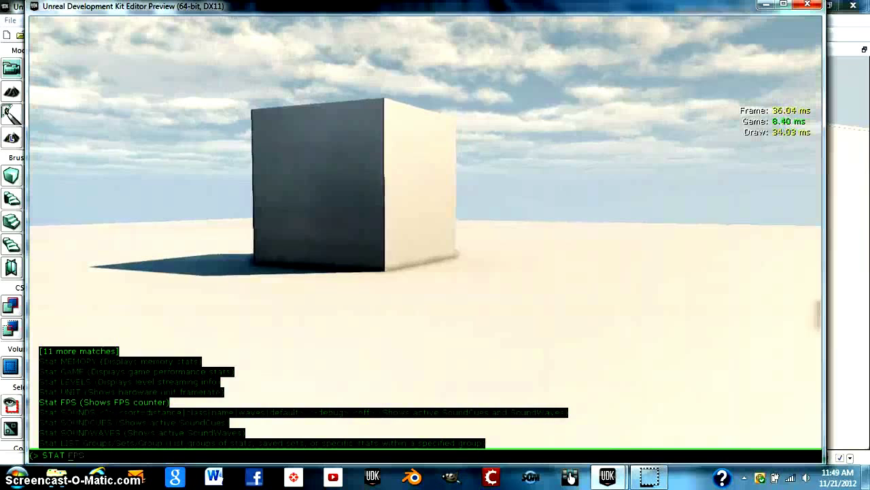
key(Up)
key(Return)
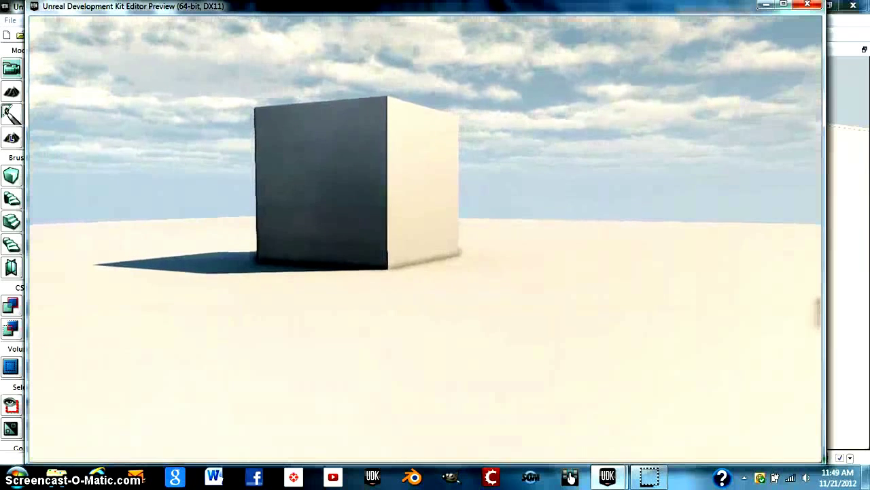
Display the frame rate counter with the console command STAT FPS and move around the cube
key(Tab)
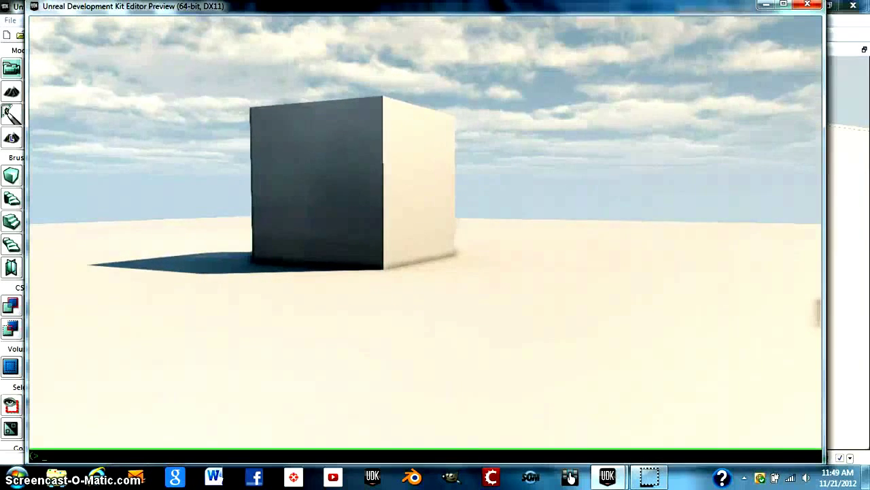
text(STAT FPS)
text(P)
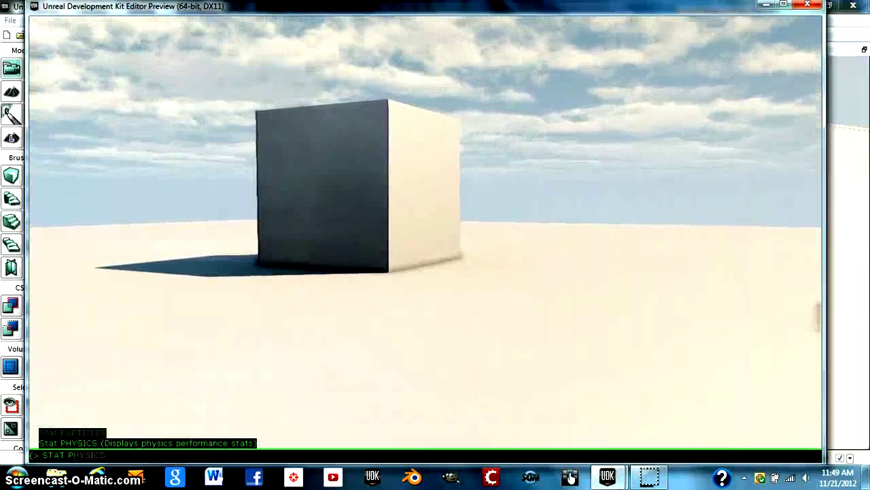
key(BackSpace)
text(F)
key(Return)
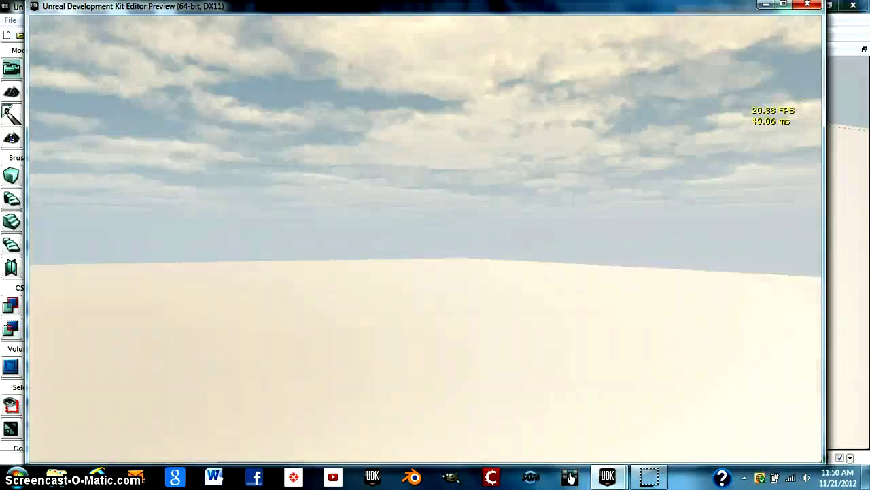
key(d)
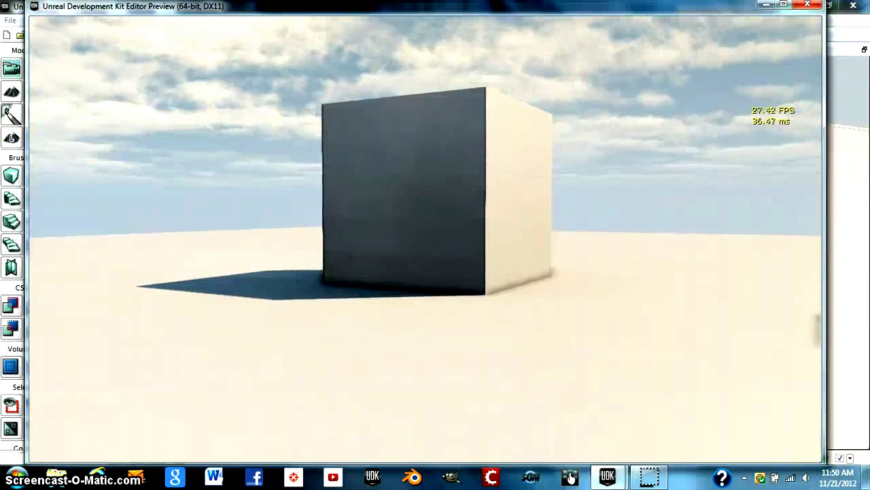
Hide the frame rate counter by running the console command STAT FPS again
key(Tab)
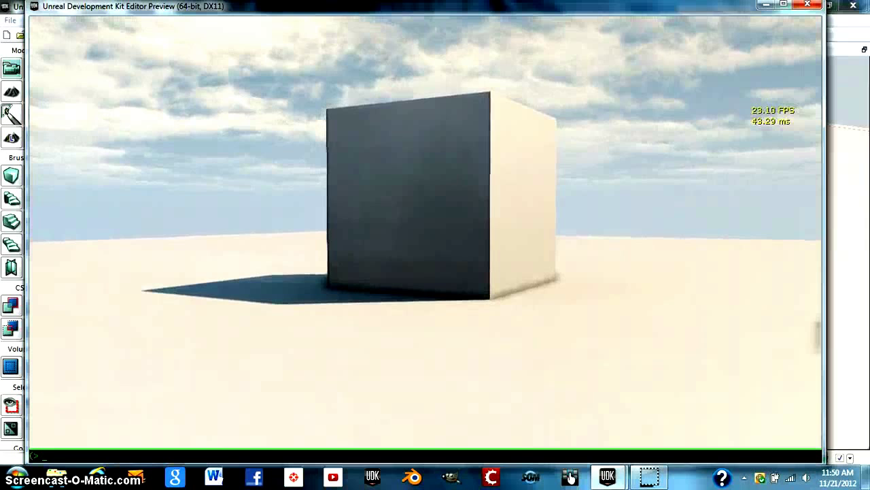
text(stat)
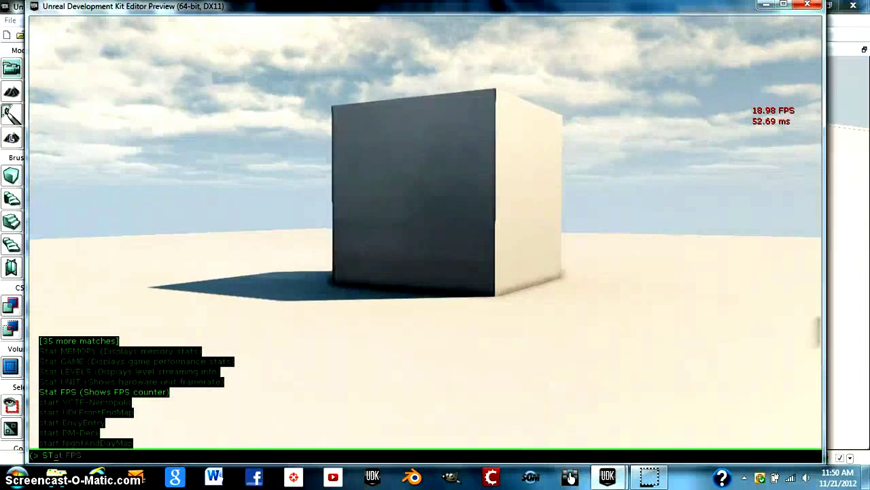
key(Down)
text(FP)
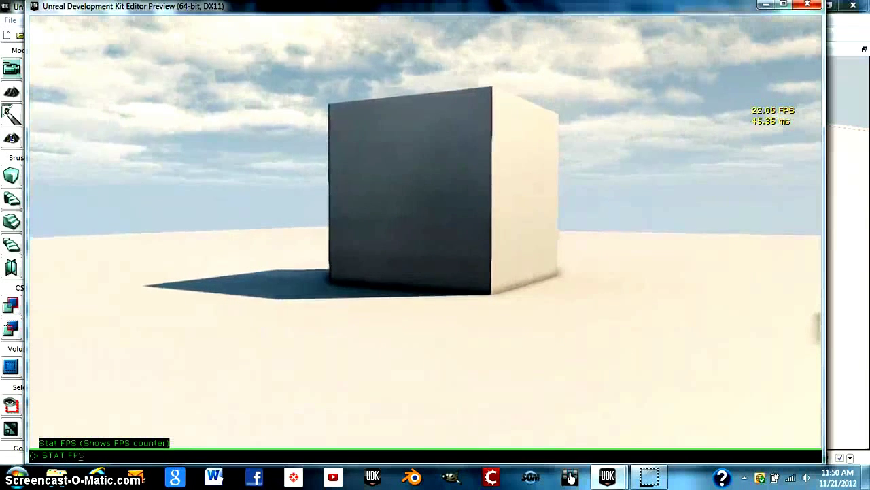
key(Return)
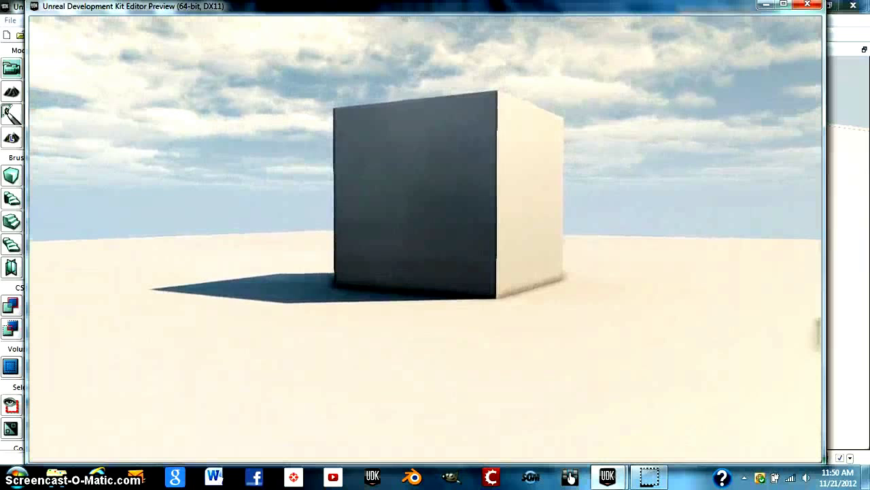
key(Tab)
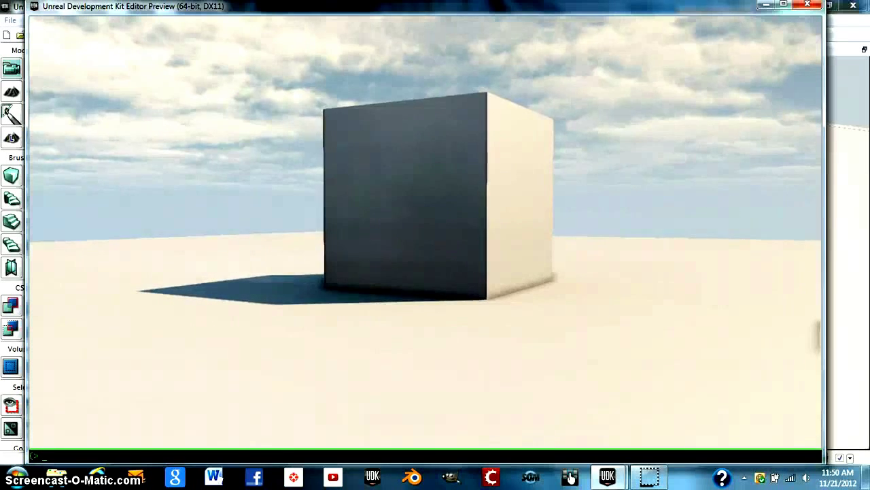
text(NO VERIFY)
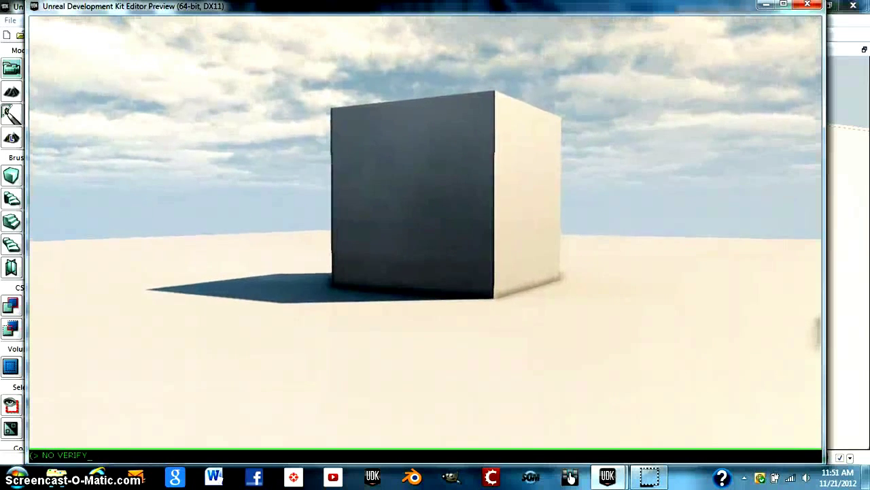
text(gc)
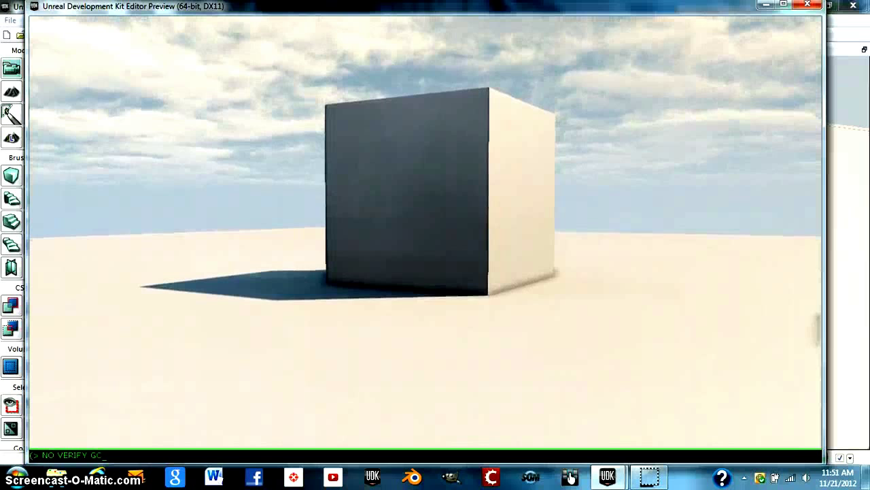
key(BackSpace)
key(BackSpace)
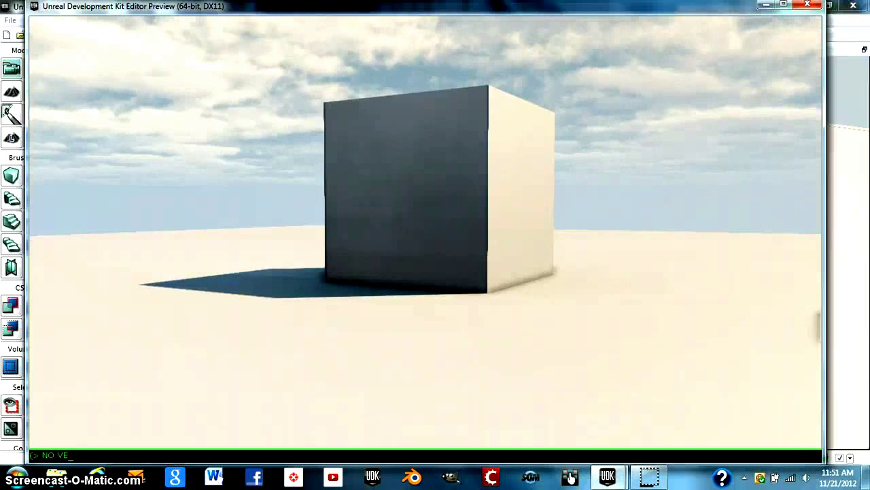
key(BackSpace)
key(BackSpace)
key(BackSpace)
text(V)
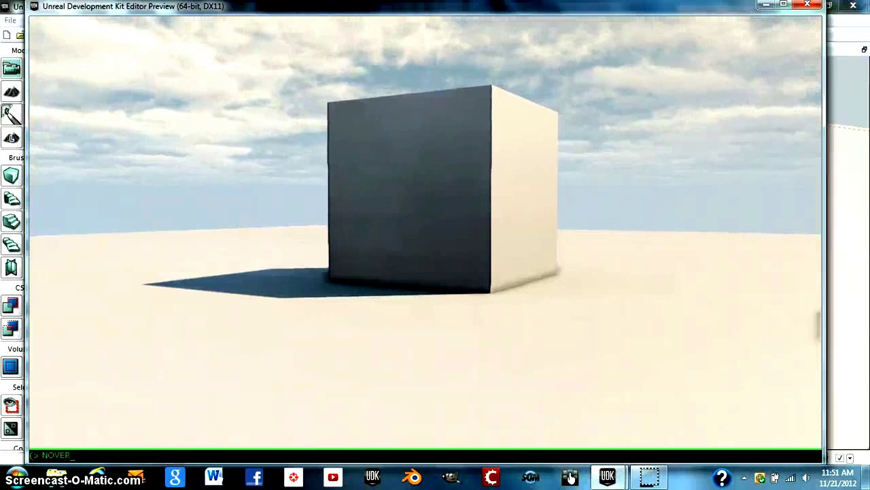
key(BackSpace)
key(BackSpace)
key(BackSpace)
key(BackSpace)
key(BackSpace)
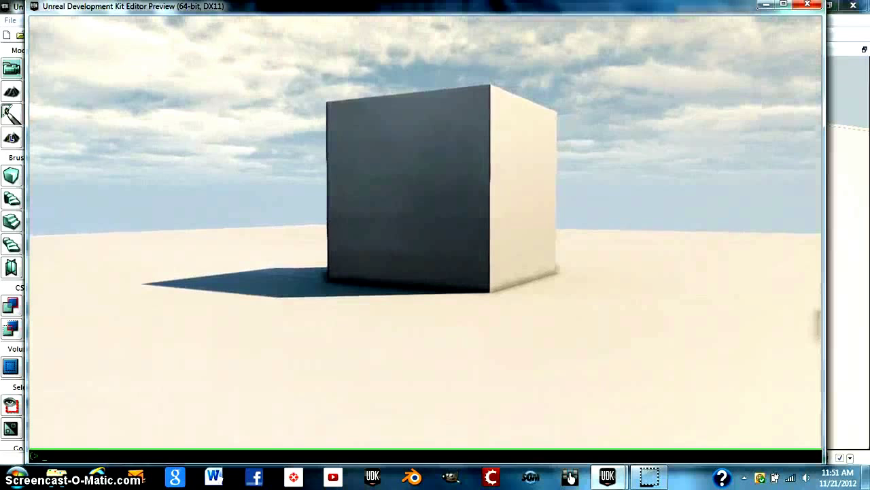
key(Escape)
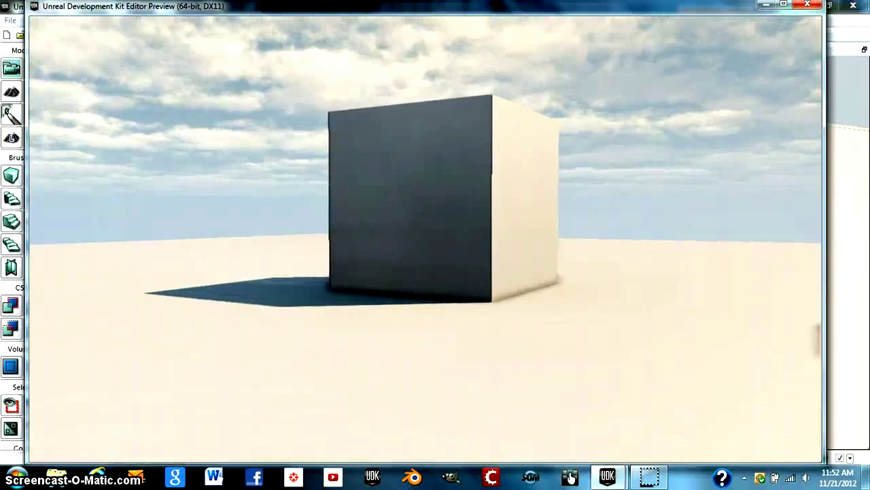
Display the slow-performance timings with the console command STAT SLOW, and end the play session
key(Tab)
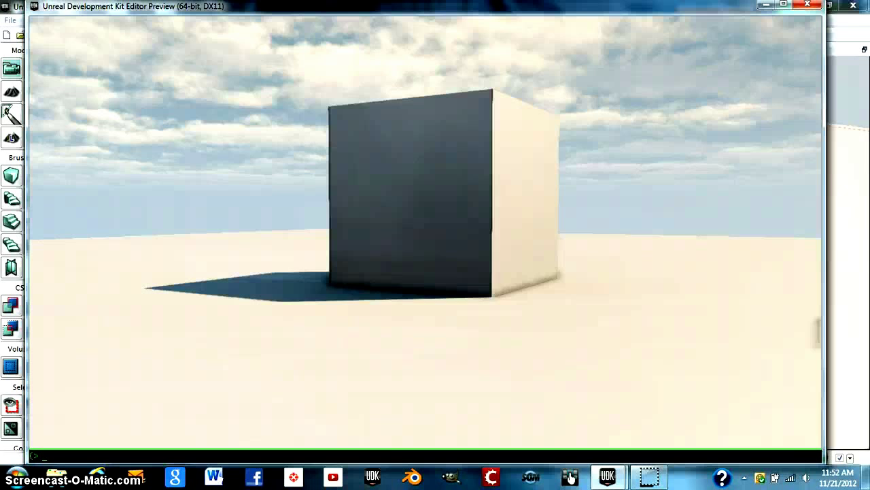
text(s)
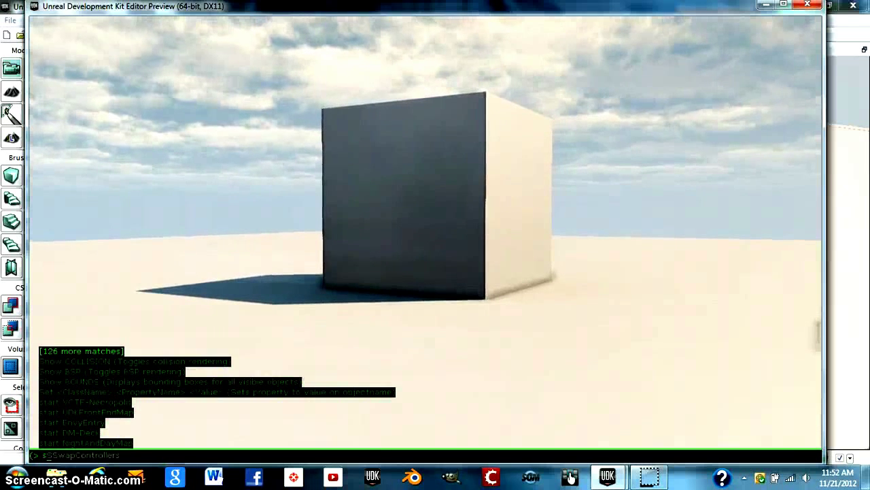
key(BackSpace)
text(STAT SLOW)
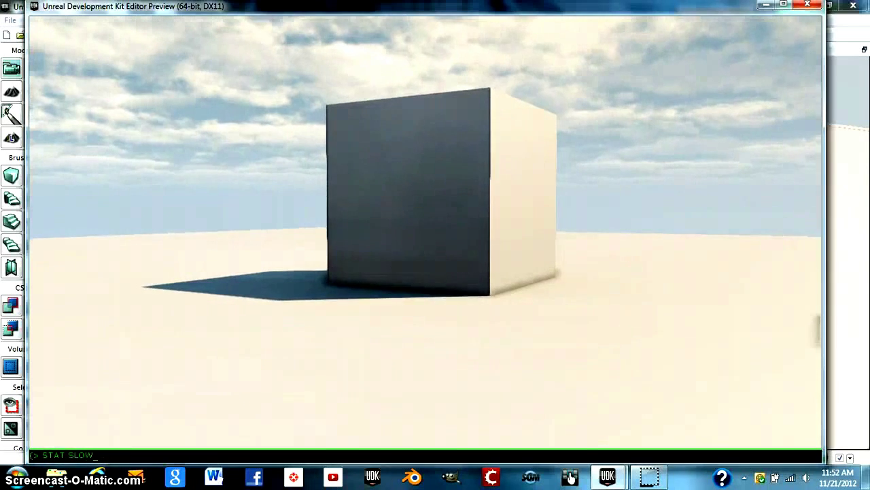
key(Return)
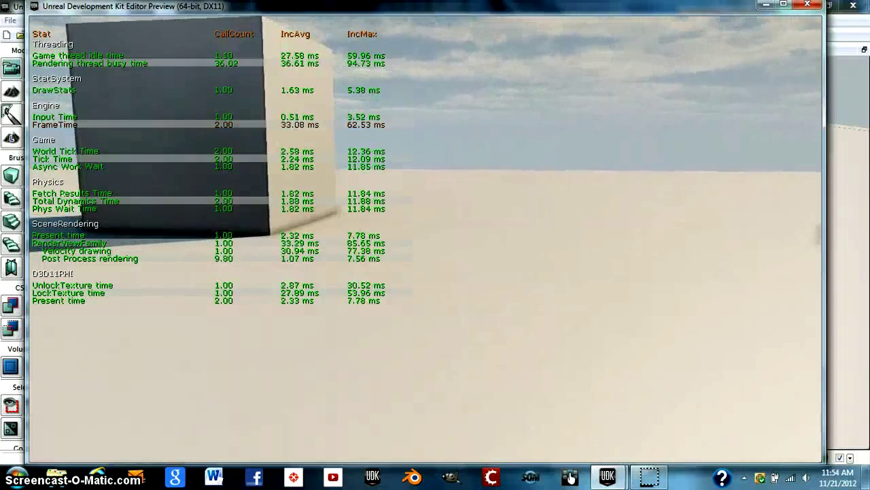
key(Escape)
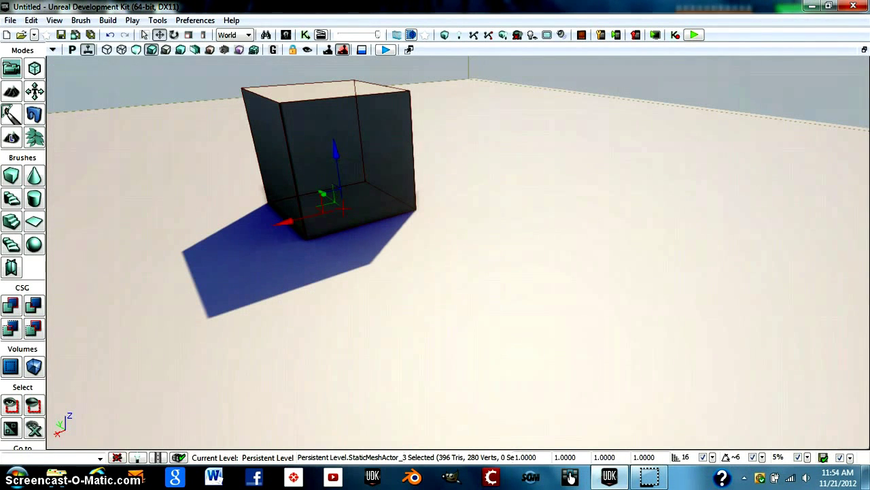